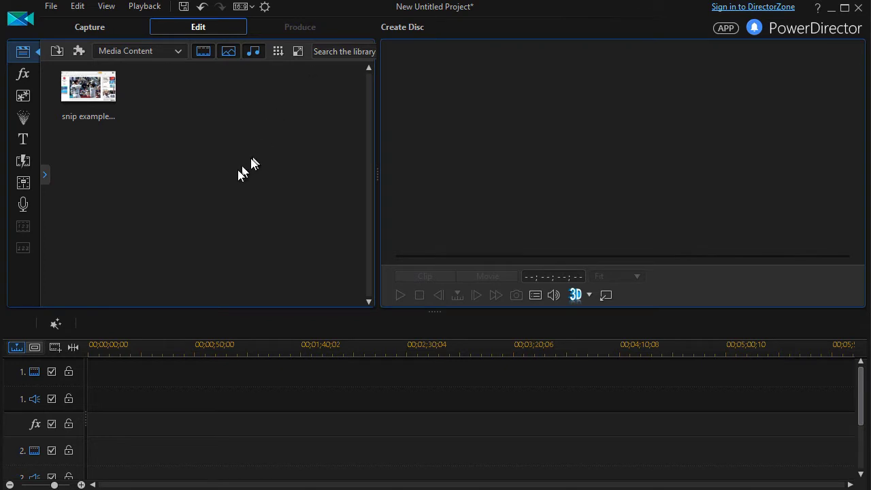
Step: Place the snip example clip with its audio on track 1 and preview it to 00;00;08;27
{"action": "left_click", "coordinate": [92, 88]}
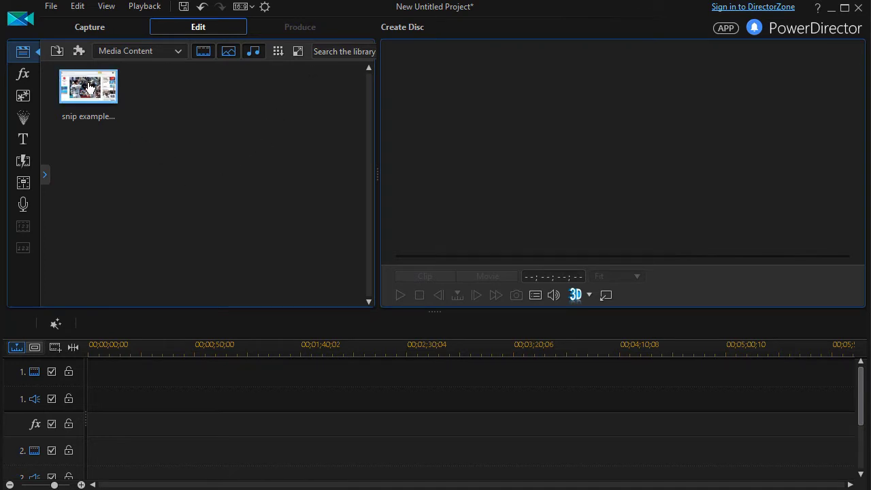
{"action": "left_click_drag", "start_coordinate": [92, 88], "coordinate": [90, 371]}
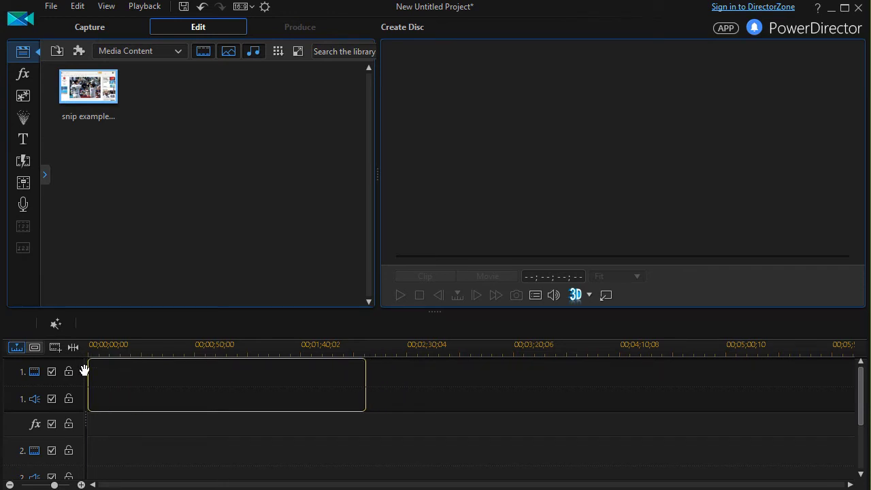
{"action": "left_click_drag", "start_coordinate": [84, 370], "coordinate": [86, 371]}
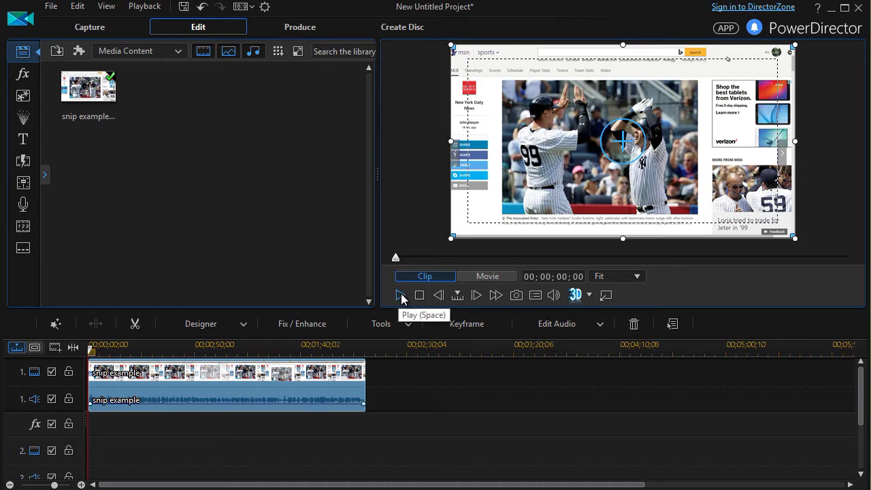
{"action": "left_click", "coordinate": [400, 294]}
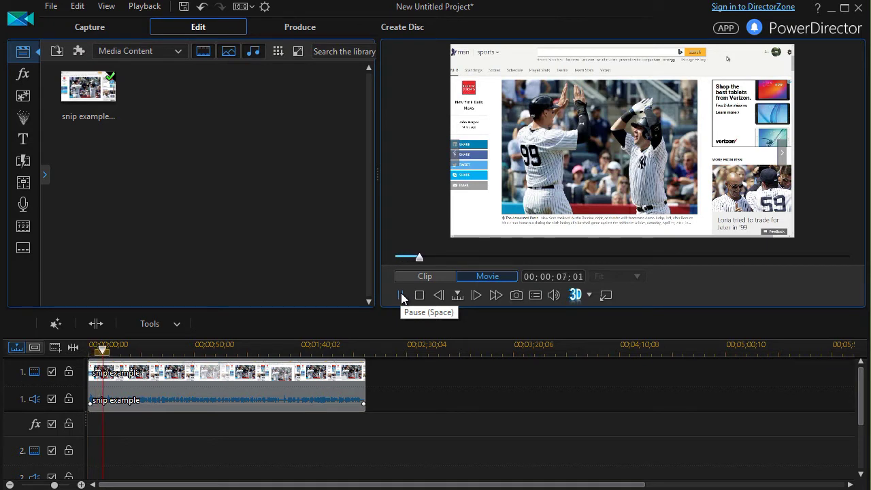
{"action": "left_click", "coordinate": [401, 295]}
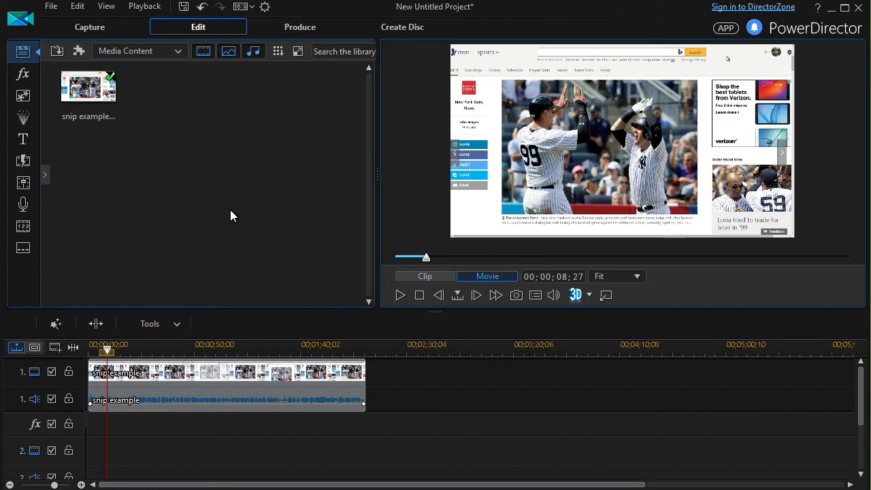
Step: Select the timeline clip and choose WaveEditor from the Edit Audio list
{"action": "left_click", "coordinate": [299, 386]}
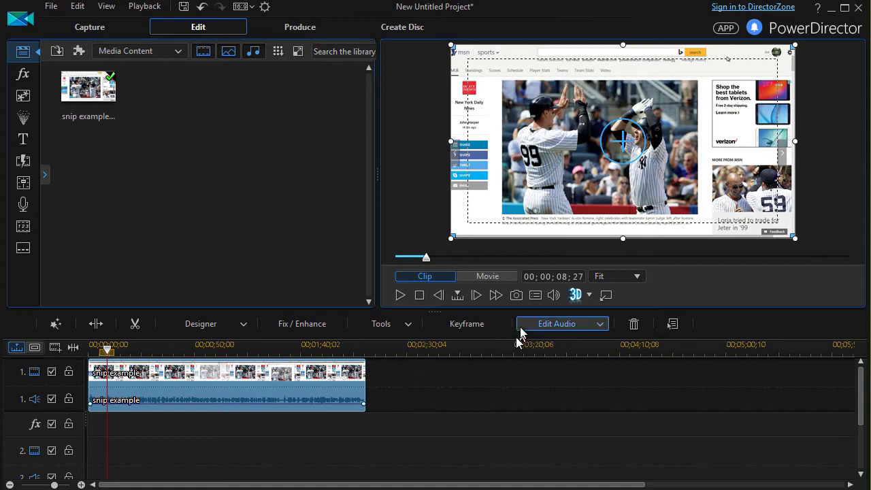
{"action": "left_click", "coordinate": [581, 326]}
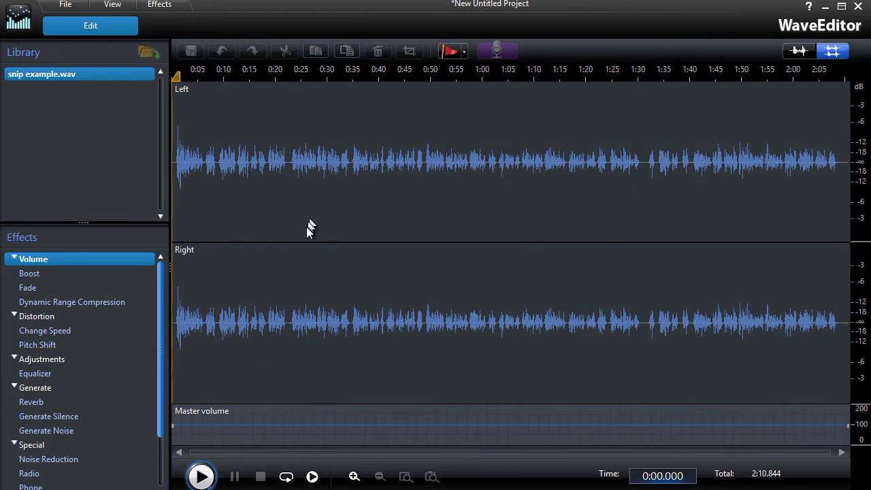
Step: Play snip example.wav from the start and pause it at 0:06.229
{"action": "left_click", "coordinate": [202, 477]}
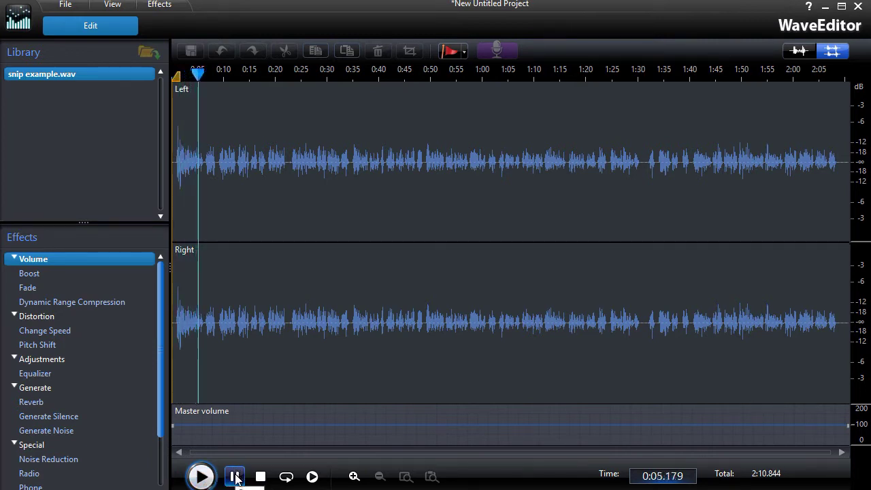
{"action": "left_click", "coordinate": [234, 478]}
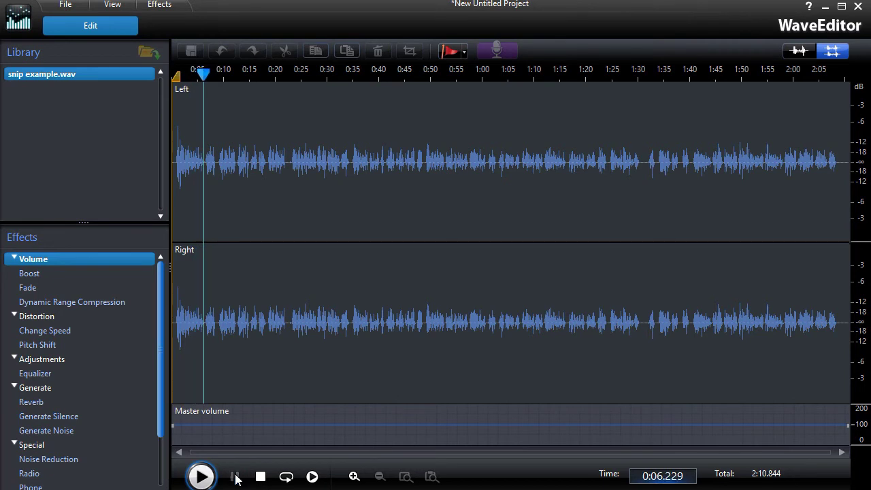
Step: Open the Equalizer on the Default preset with Preview on and audition the flat sound
{"action": "double_click", "coordinate": [39, 380]}
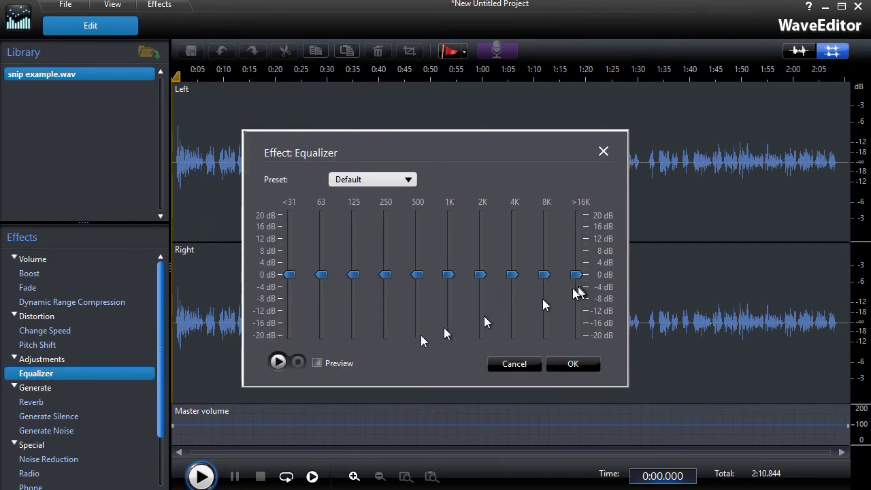
{"action": "left_click", "coordinate": [318, 362]}
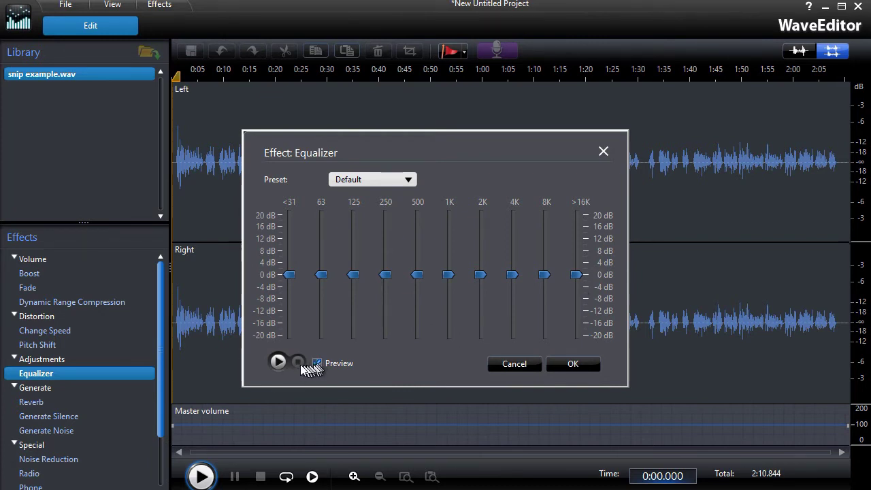
{"action": "left_click", "coordinate": [278, 362]}
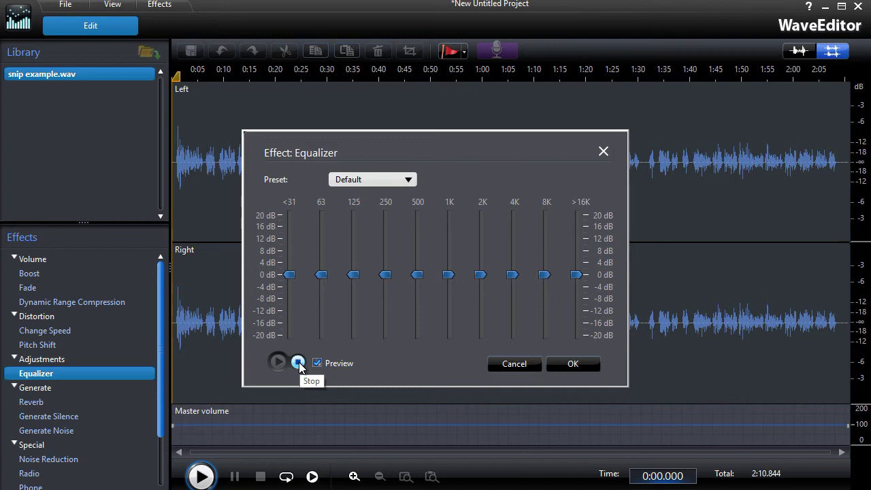
{"action": "left_click", "coordinate": [298, 363]}
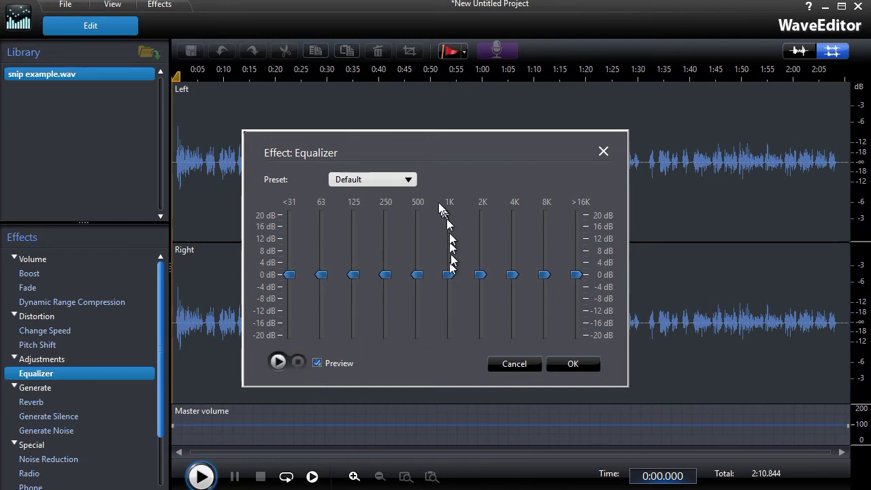
Step: Apply the Hard Rock equalizer preset and audition it
{"action": "left_click", "coordinate": [411, 181]}
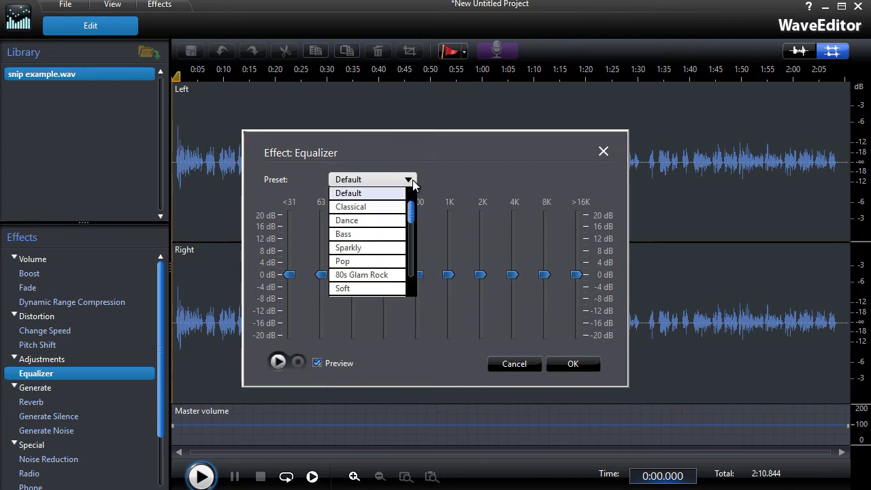
{"action": "mouse_move", "coordinate": [412, 216]}
{"action": "left_mouse_down"}
{"action": "mouse_move", "coordinate": [409, 289]}
{"action": "mouse_move", "coordinate": [414, 226]}
{"action": "left_mouse_up"}
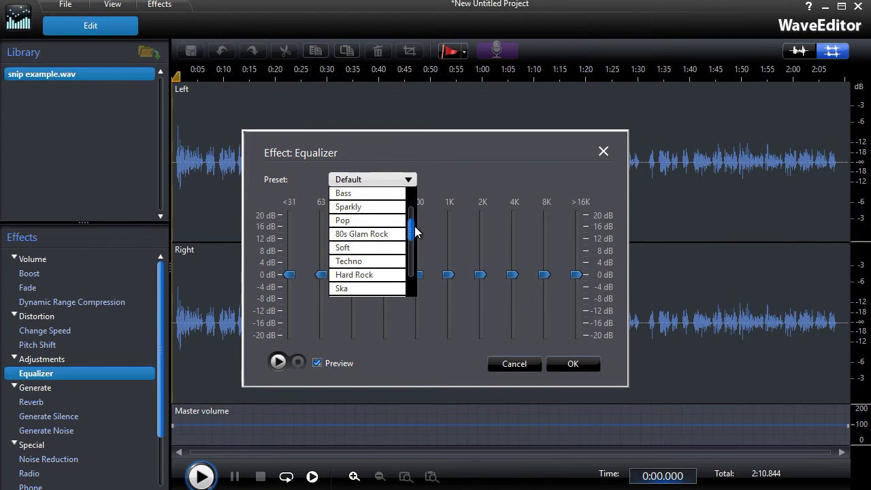
{"action": "left_click", "coordinate": [381, 276]}
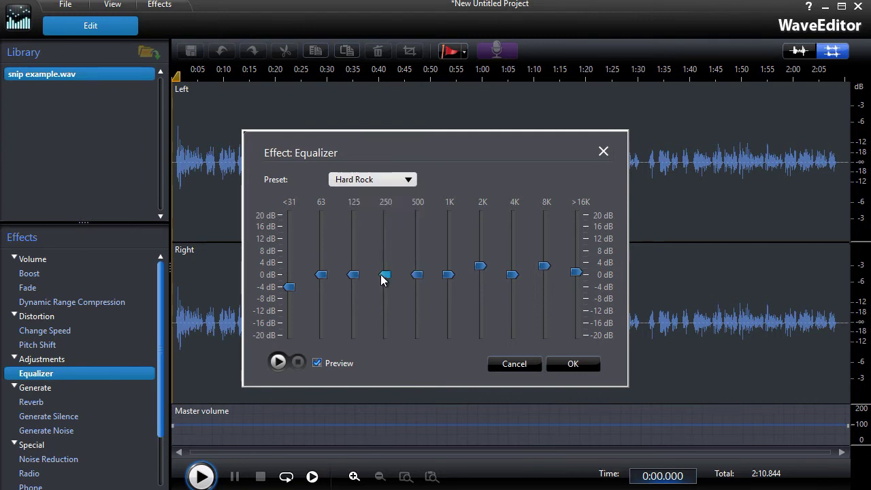
{"action": "left_click", "coordinate": [277, 363]}
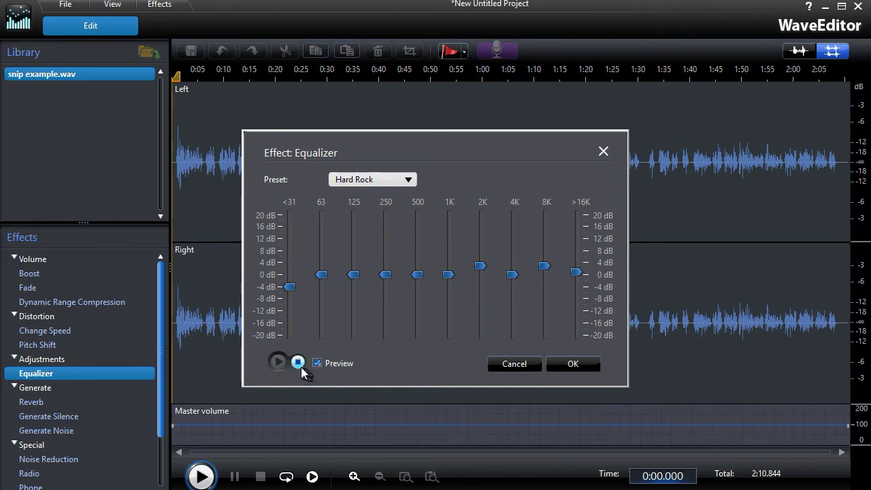
{"action": "left_click", "coordinate": [300, 367]}
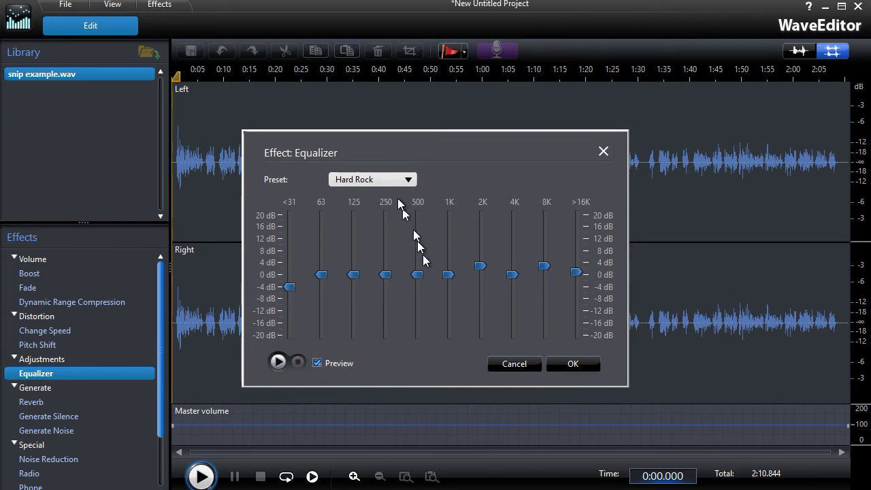
Step: Switch the equalizer to the Techno preset and audition it
{"action": "left_click", "coordinate": [409, 181]}
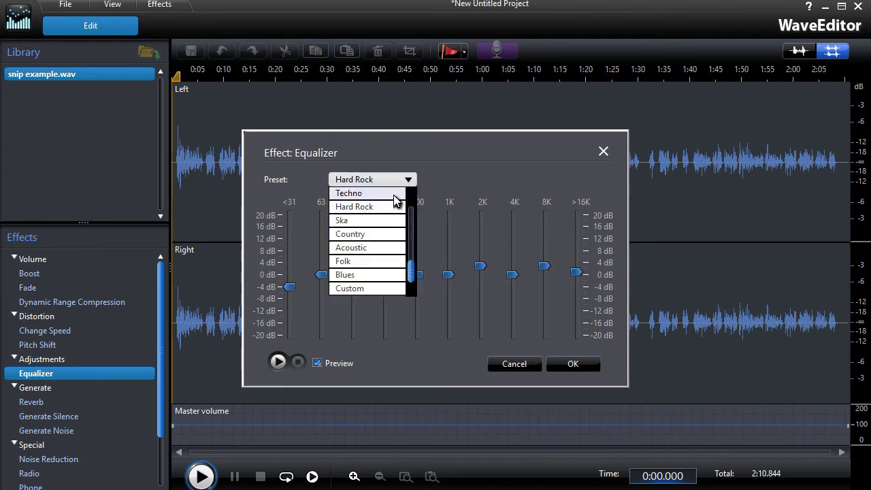
{"action": "left_click", "coordinate": [400, 194]}
{"action": "left_click", "coordinate": [278, 365]}
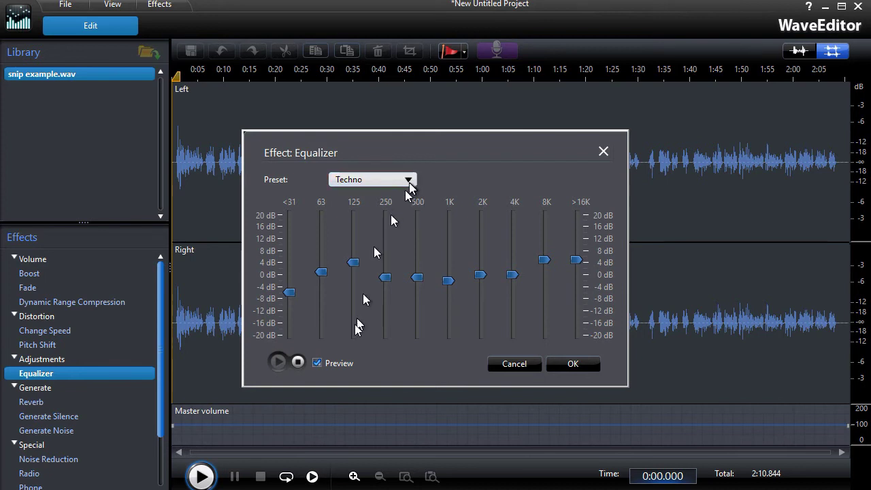
{"action": "left_click", "coordinate": [298, 361]}
{"action": "left_click", "coordinate": [397, 180]}
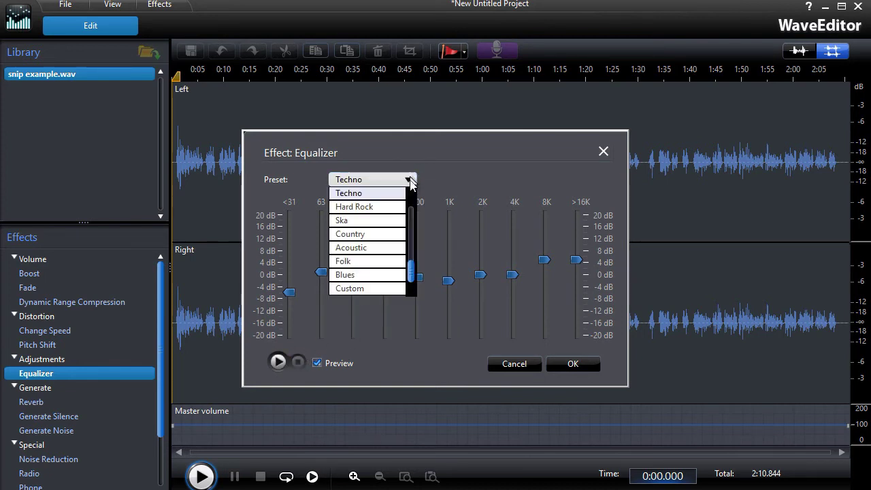
Step: Apply the Blues equalizer preset and audition it
{"action": "left_click", "coordinate": [394, 275]}
{"action": "left_click", "coordinate": [278, 365]}
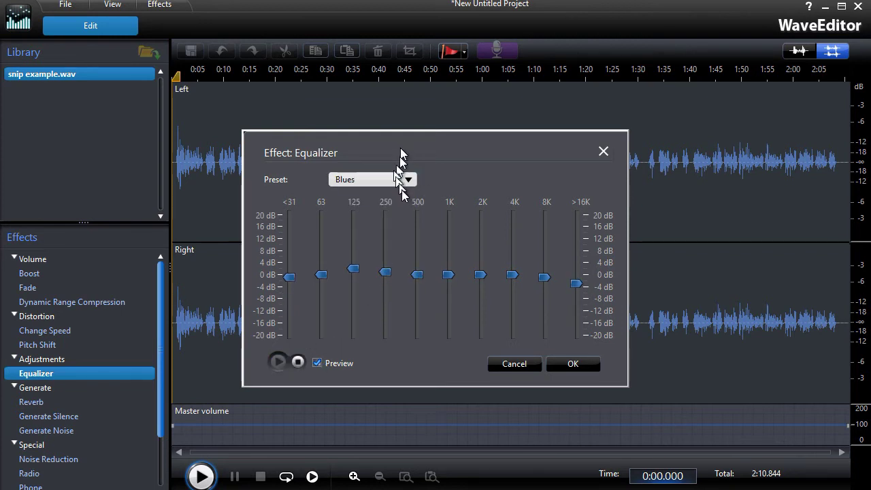
{"action": "left_click", "coordinate": [298, 361]}
Step: Switch to the Sparkly preset and audition it
{"action": "left_click", "coordinate": [411, 181]}
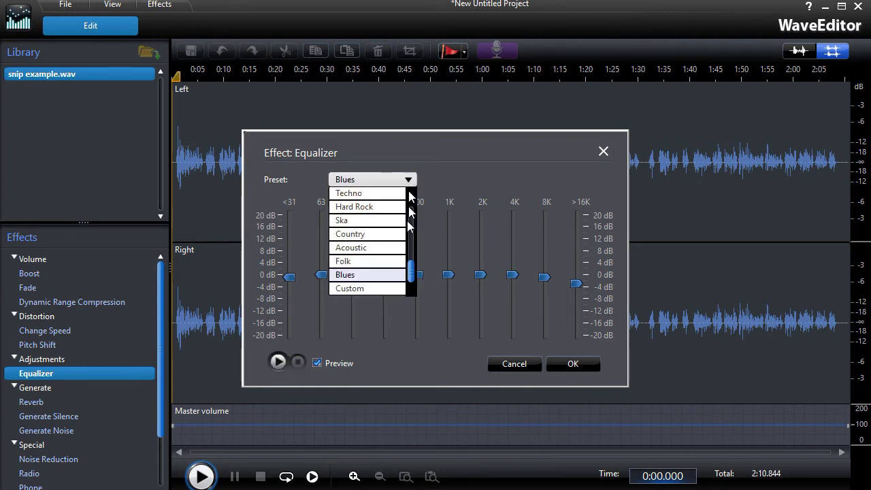
{"action": "left_click_drag", "start_coordinate": [409, 271], "coordinate": [422, 231]}
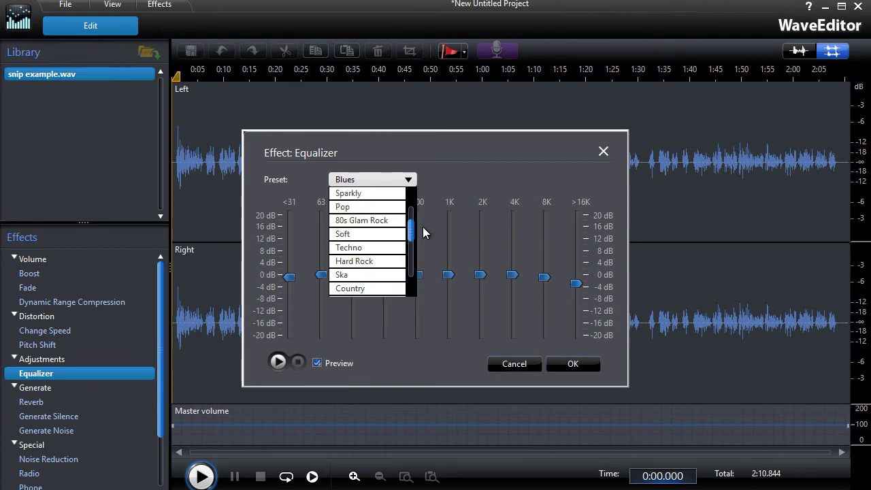
{"action": "left_click", "coordinate": [385, 193]}
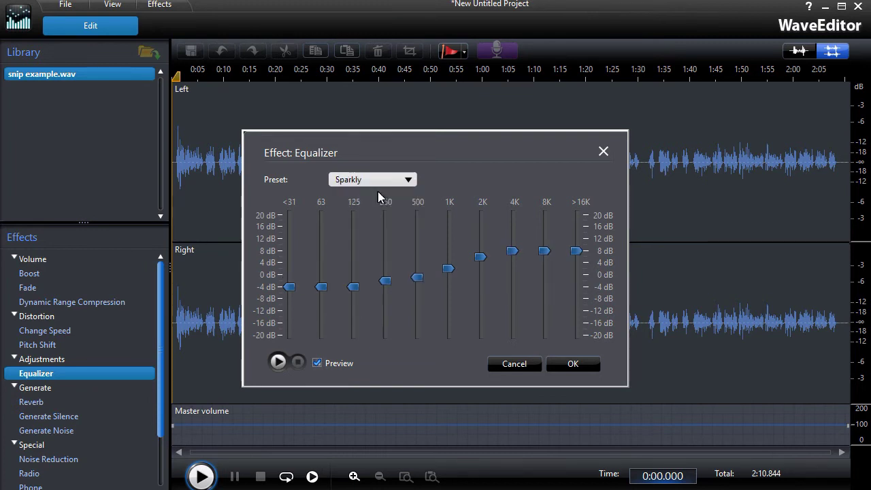
{"action": "left_click", "coordinate": [279, 361]}
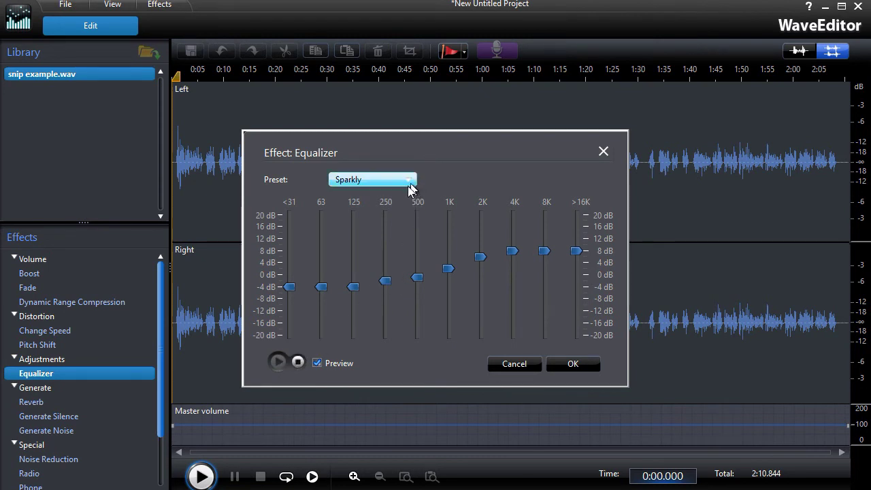
{"action": "left_click", "coordinate": [298, 362]}
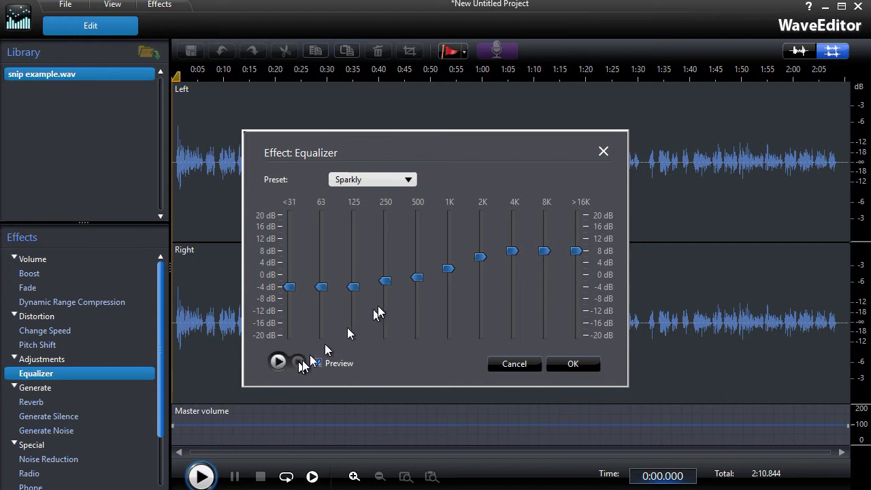
Step: Pick the Dance preset and audition it
{"action": "left_click", "coordinate": [409, 181]}
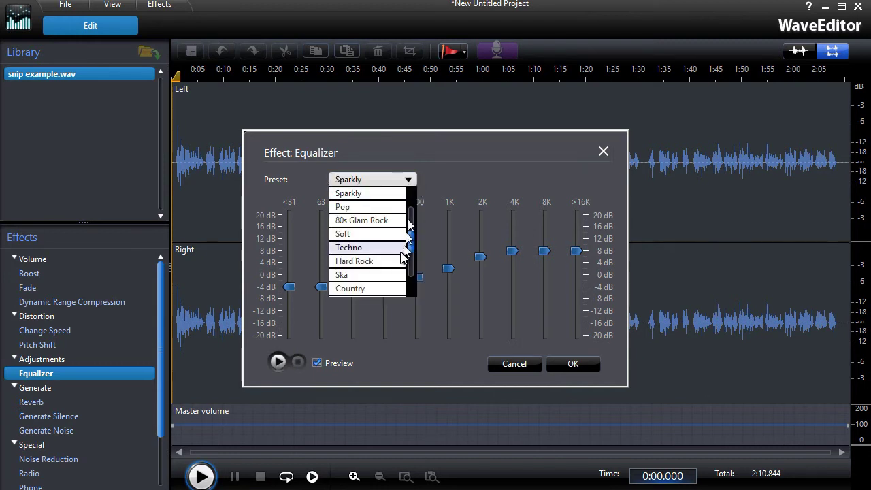
{"action": "left_click_drag", "start_coordinate": [410, 243], "coordinate": [412, 200]}
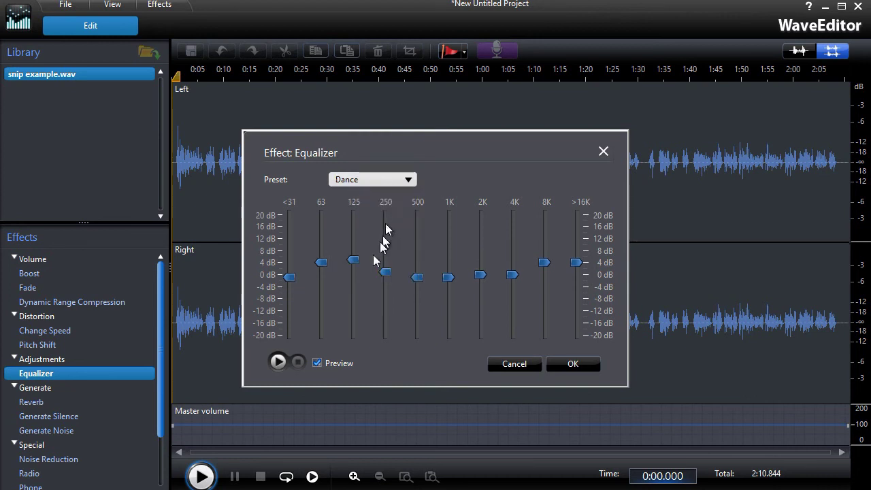
{"action": "left_click", "coordinate": [278, 362]}
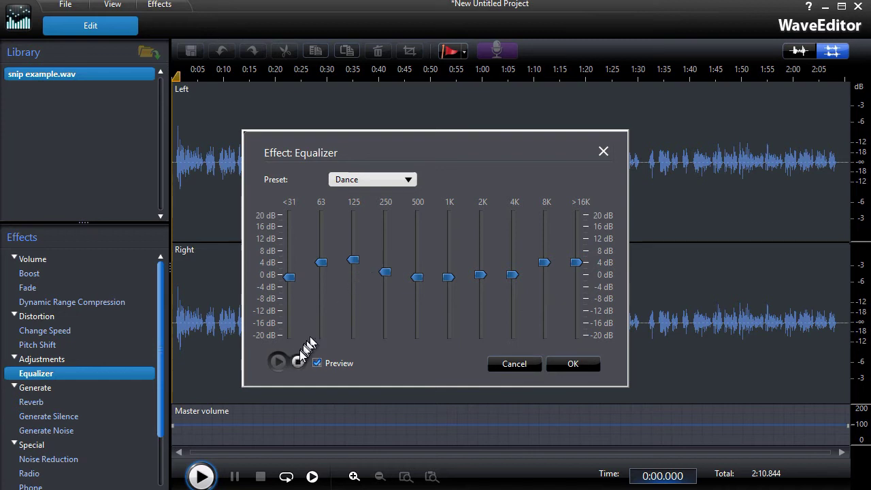
{"action": "left_click", "coordinate": [299, 360]}
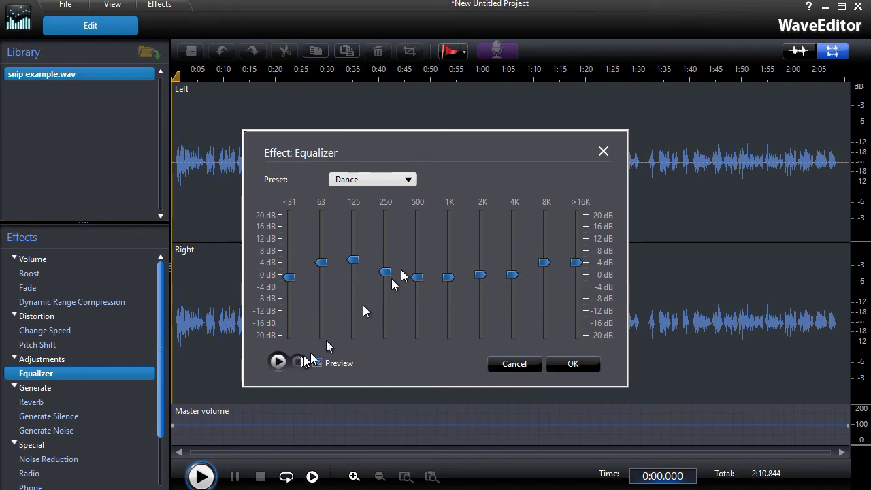
Step: Settle on the Ska preset and audition it
{"action": "left_click", "coordinate": [408, 179]}
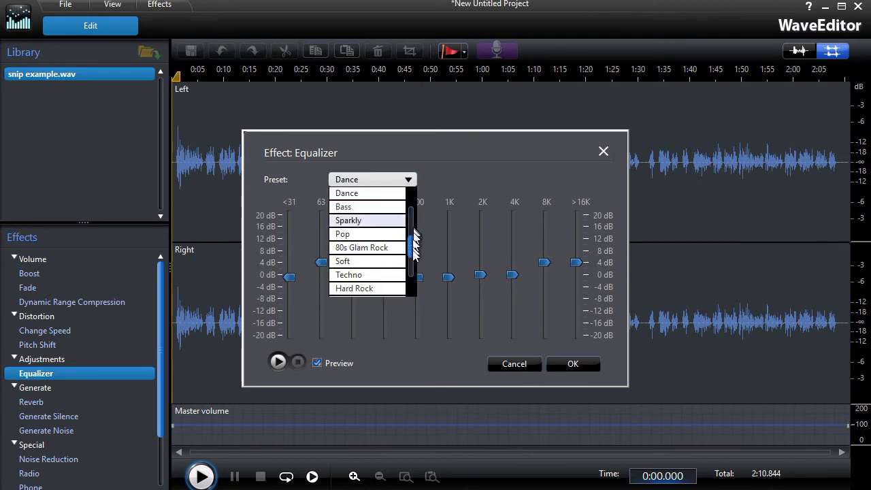
{"action": "left_click_drag", "start_coordinate": [411, 223], "coordinate": [409, 292]}
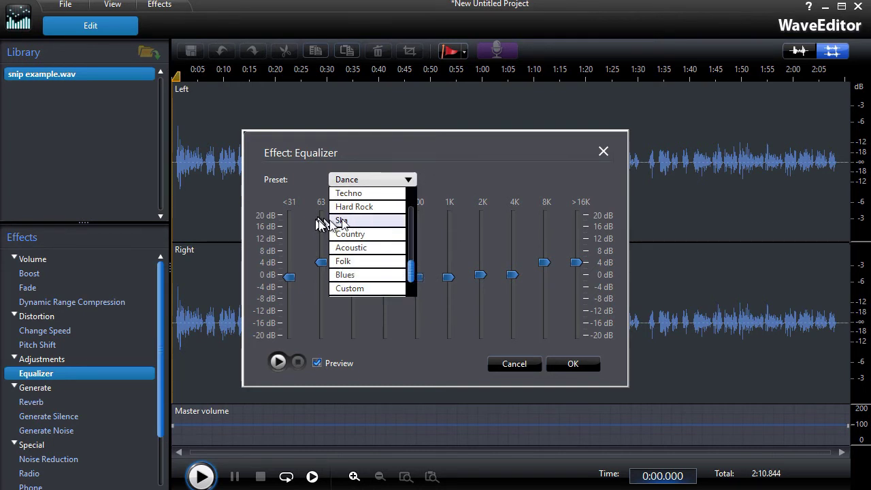
{"action": "left_click", "coordinate": [358, 220]}
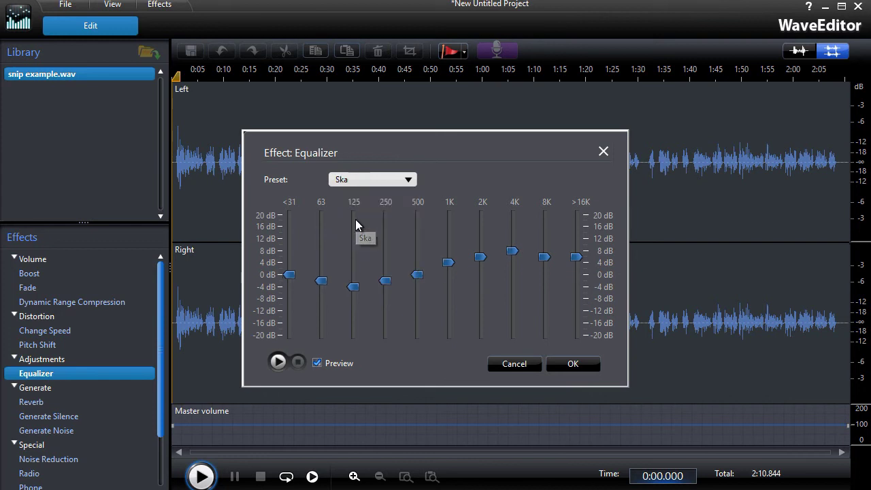
{"action": "left_click", "coordinate": [278, 363]}
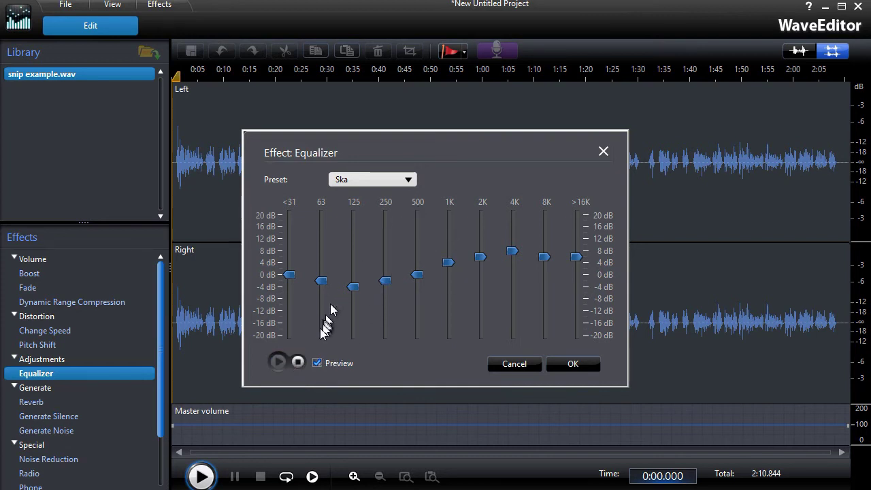
{"action": "left_click", "coordinate": [298, 361]}
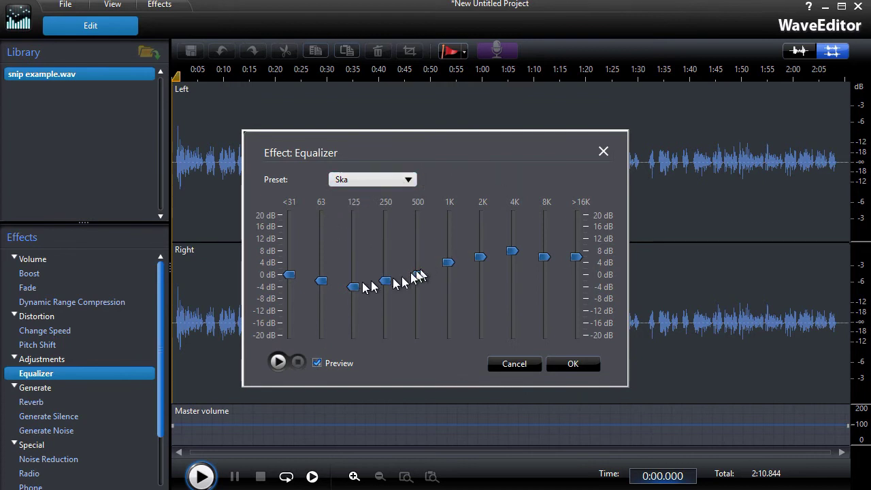
Step: From Default, set 500 Hz +18, 1K +9, 250 +8, 125 -16 and 63 Hz -20 dB
{"action": "left_click", "coordinate": [413, 180]}
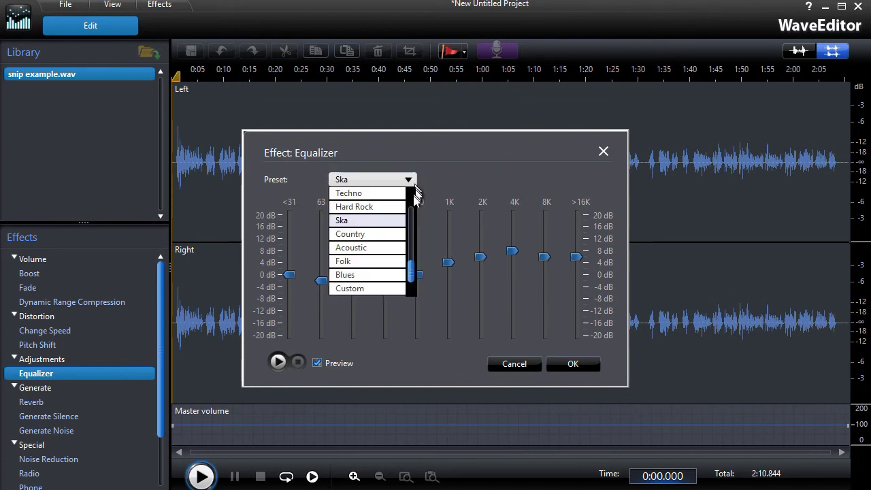
{"action": "left_click_drag", "start_coordinate": [410, 272], "coordinate": [403, 180]}
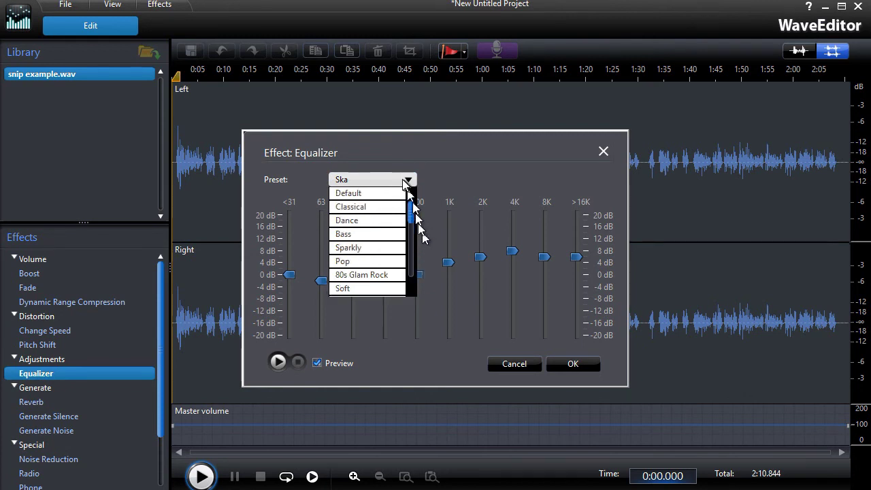
{"action": "left_click", "coordinate": [396, 193]}
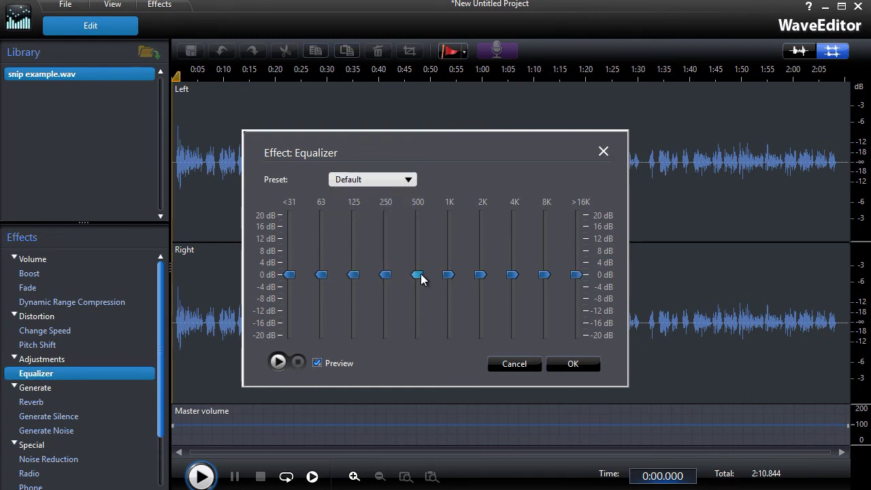
{"action": "left_click_drag", "start_coordinate": [418, 274], "coordinate": [423, 222]}
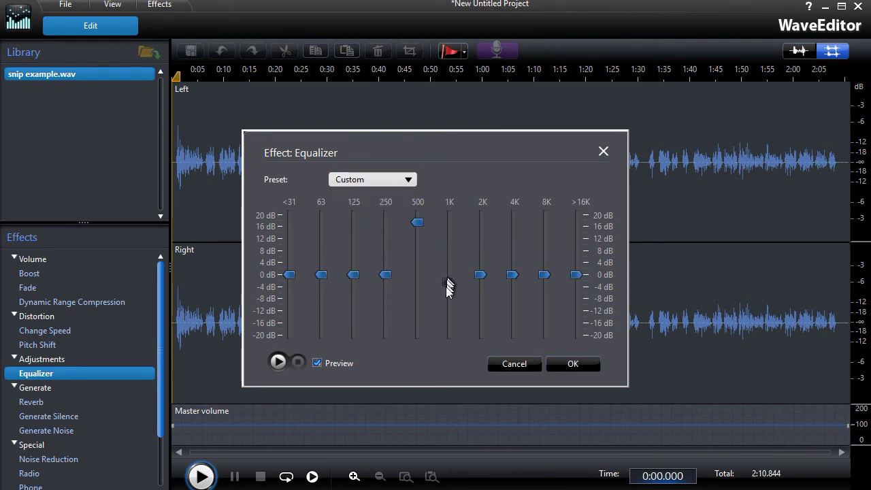
{"action": "left_click_drag", "start_coordinate": [449, 286], "coordinate": [448, 249]}
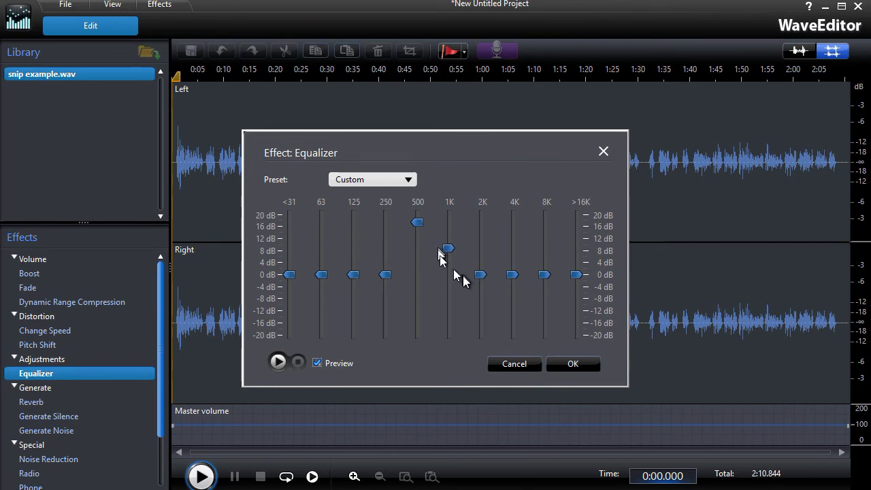
{"action": "left_click_drag", "start_coordinate": [389, 275], "coordinate": [385, 248]}
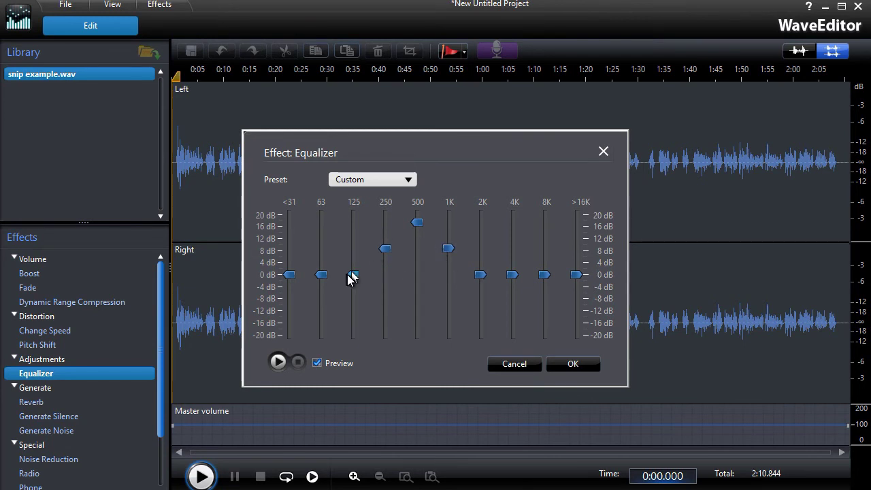
{"action": "left_click_drag", "start_coordinate": [353, 275], "coordinate": [353, 322]}
{"action": "left_click_drag", "start_coordinate": [320, 274], "coordinate": [321, 335]}
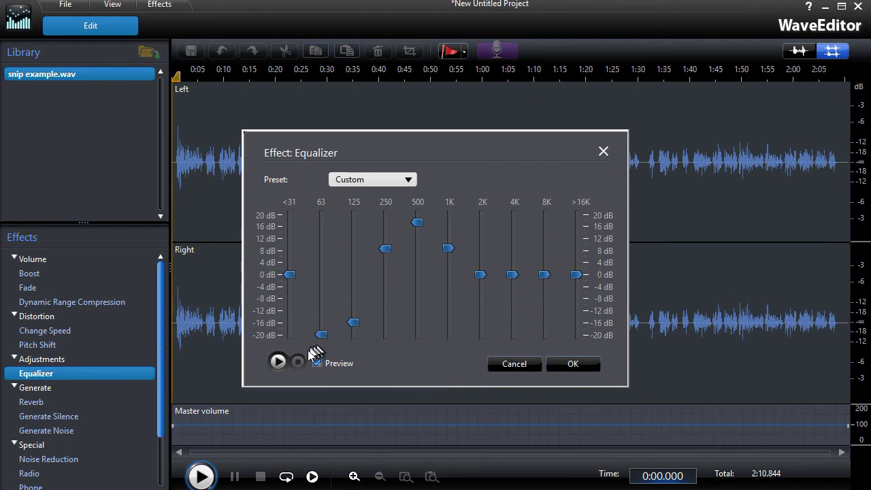
Step: Audition the custom curve, then cancel the equalizer without applying it
{"action": "left_click", "coordinate": [279, 362]}
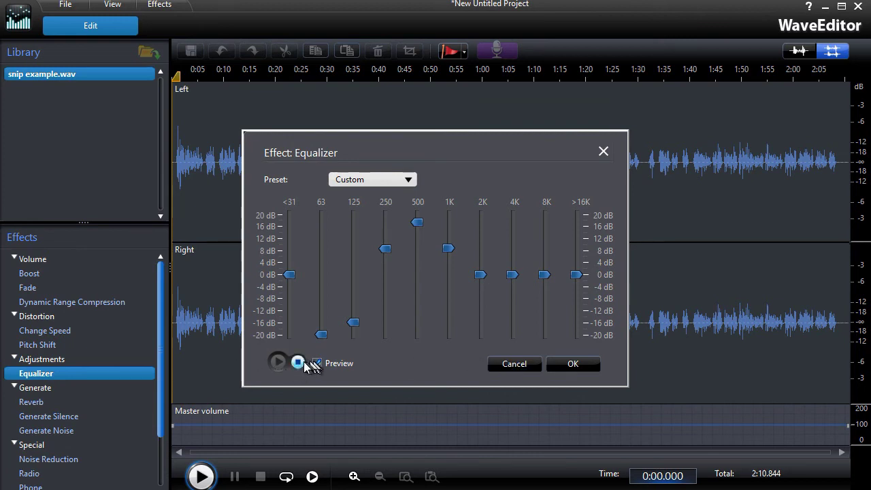
{"action": "left_click", "coordinate": [297, 362]}
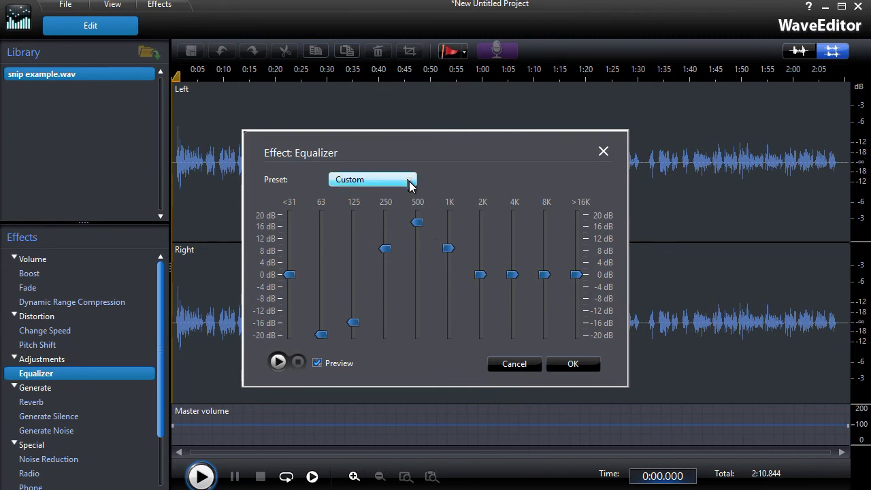
{"action": "left_click", "coordinate": [514, 361]}
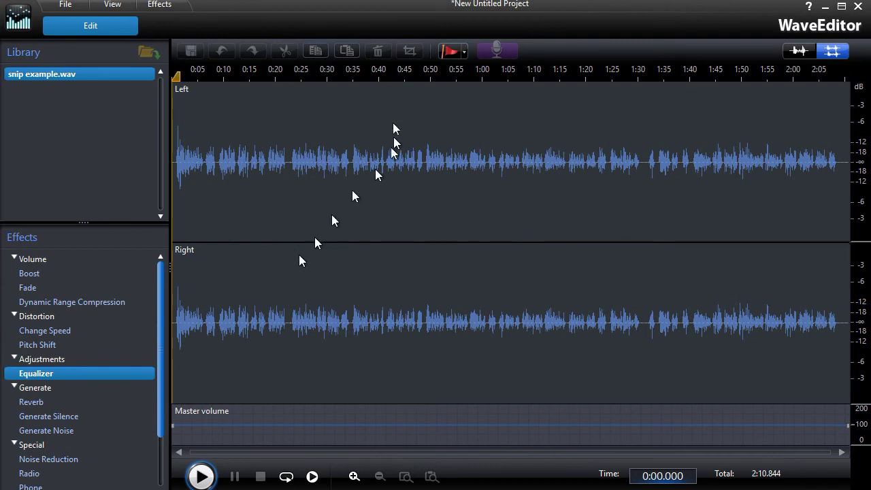
Step: Reopen the Equalizer, lift the 500 Hz band just above 0 dB, and apply it
{"action": "double_click", "coordinate": [47, 374]}
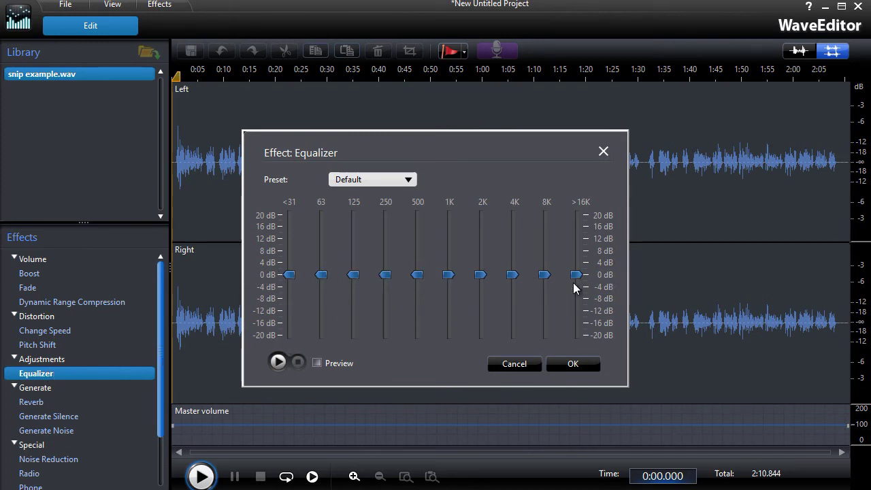
{"action": "left_click", "coordinate": [417, 275]}
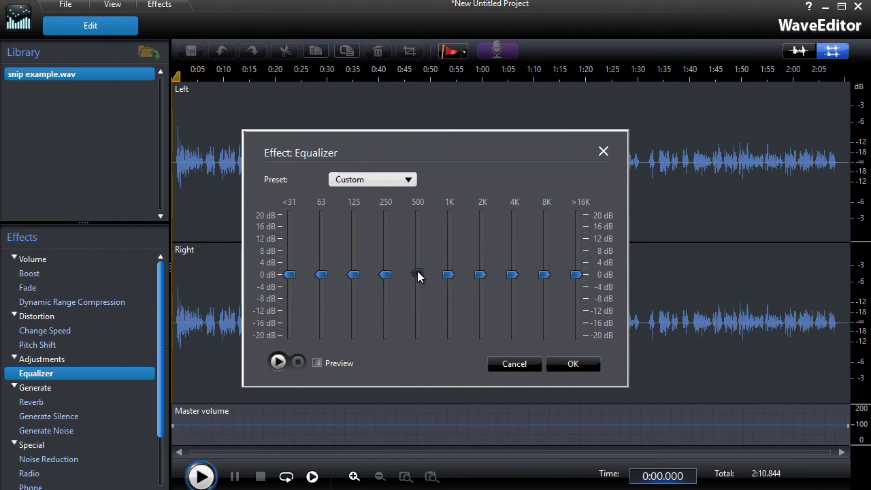
{"action": "left_click_drag", "start_coordinate": [417, 275], "coordinate": [418, 274]}
{"action": "left_click", "coordinate": [556, 363]}
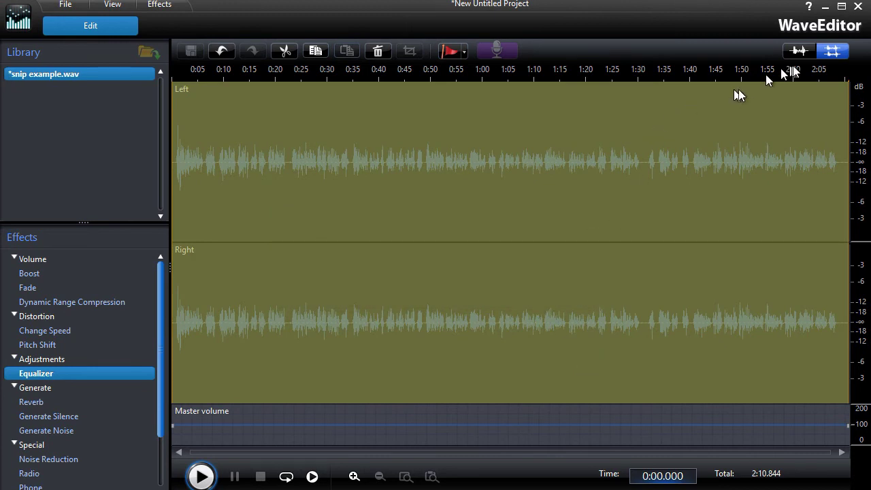
Step: Close WaveEditor and save the equalized snip example.wav back to track 1
{"action": "left_click", "coordinate": [857, 6]}
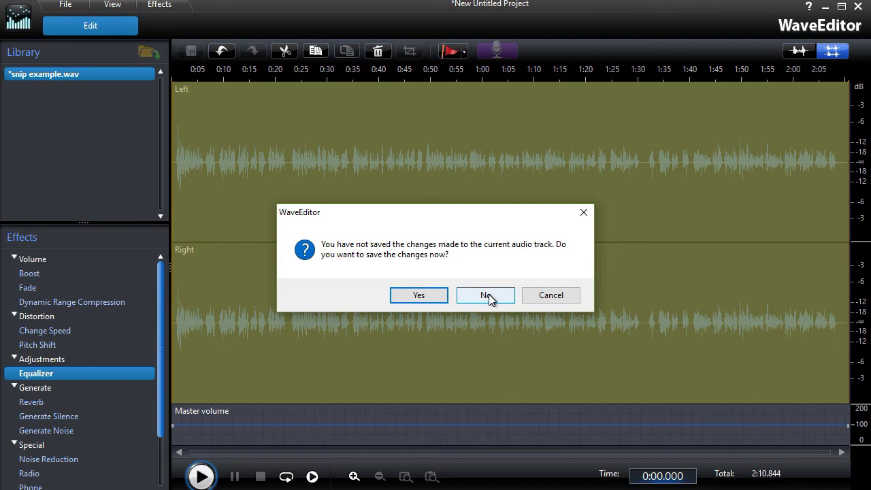
{"action": "left_click", "coordinate": [419, 294]}
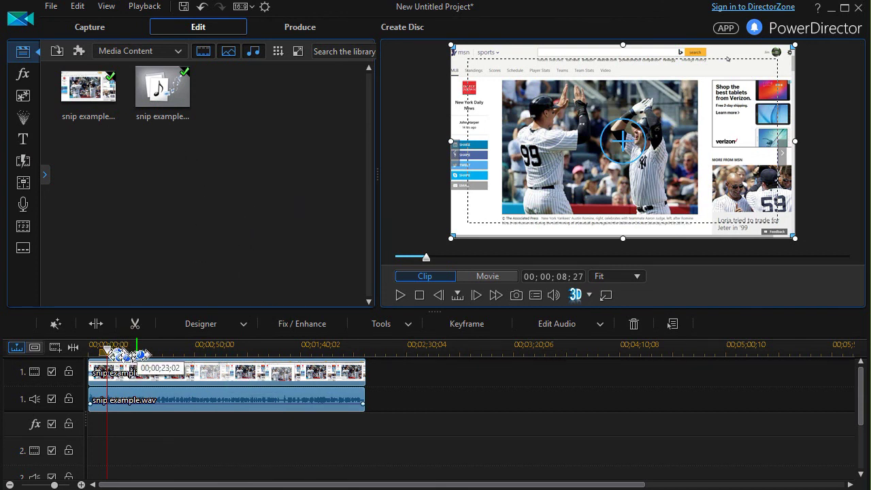
Step: Play the project with the equalized audio and pause at 00;00;13;00
{"action": "left_click", "coordinate": [400, 296]}
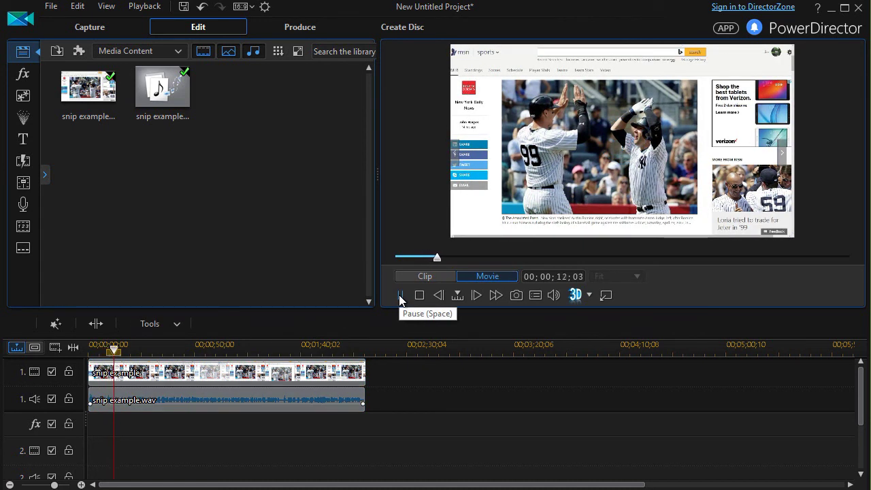
{"action": "left_click", "coordinate": [400, 297]}
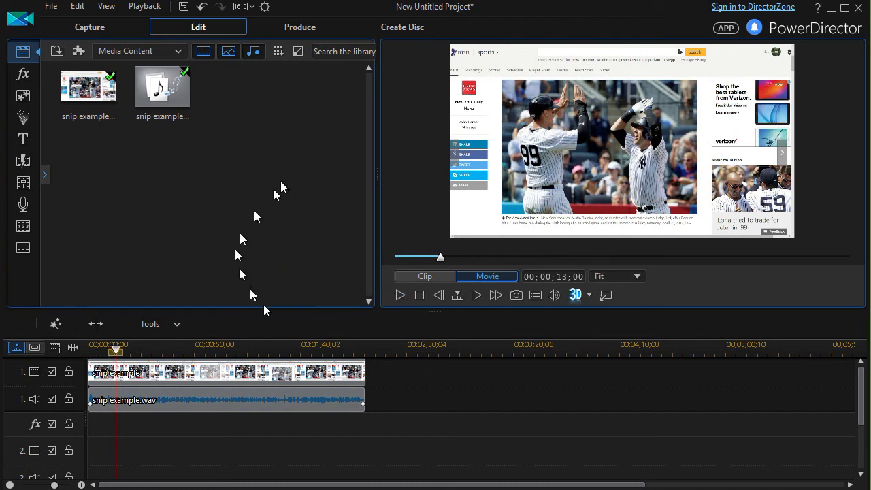